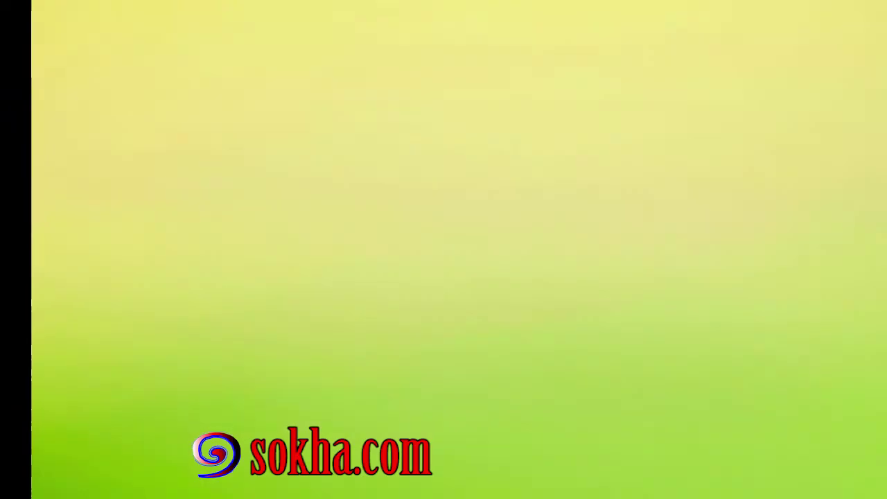
Open the Region & language settings under Time & language in Windows Settings
left_click(11, 490)
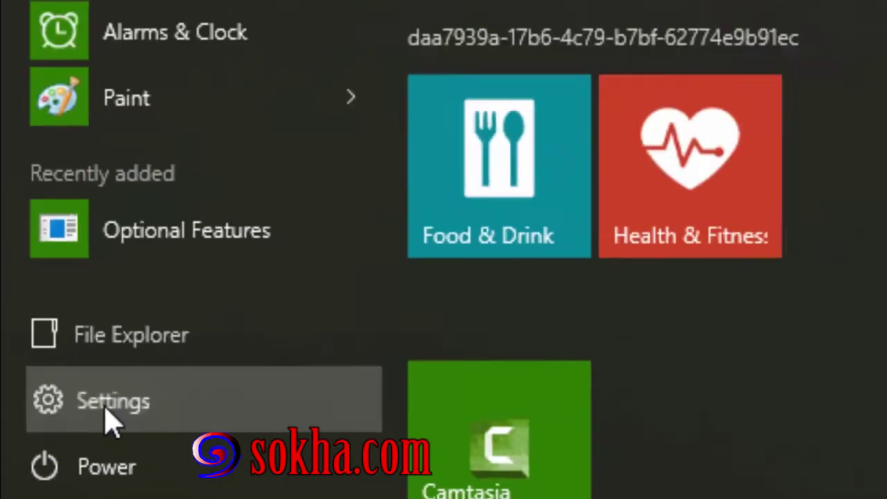
left_click(420, 331)
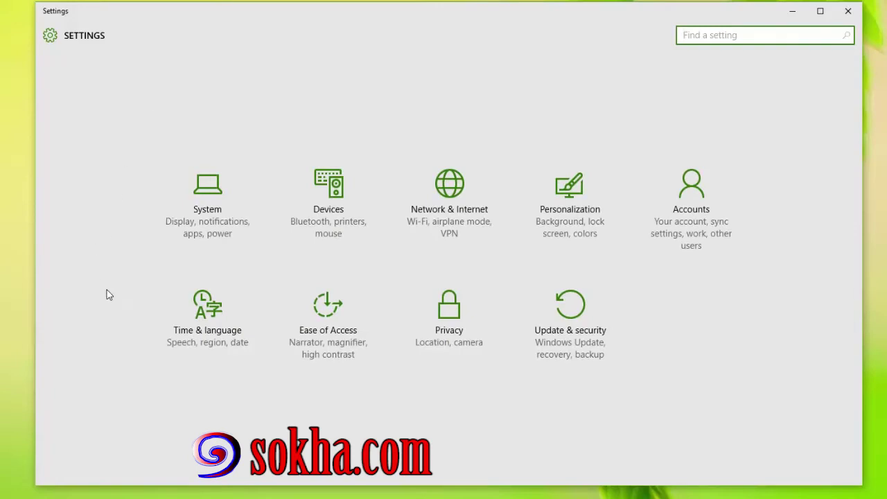
left_click(210, 316)
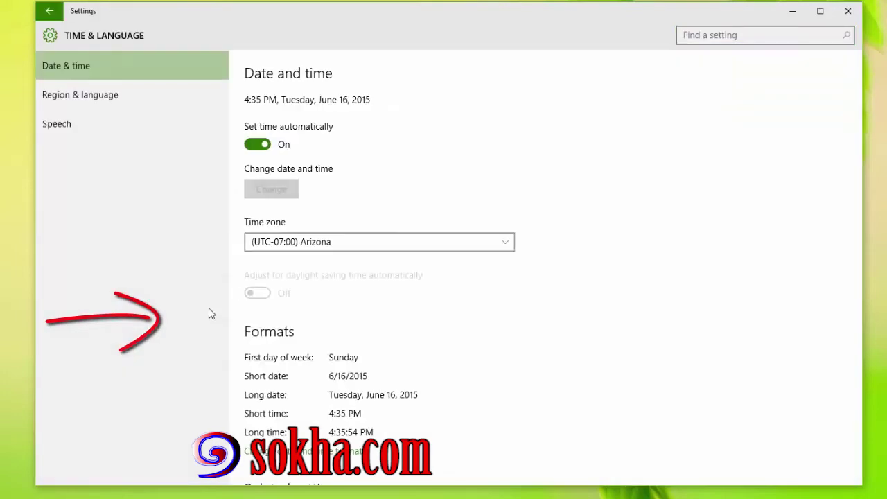
left_click(81, 99)
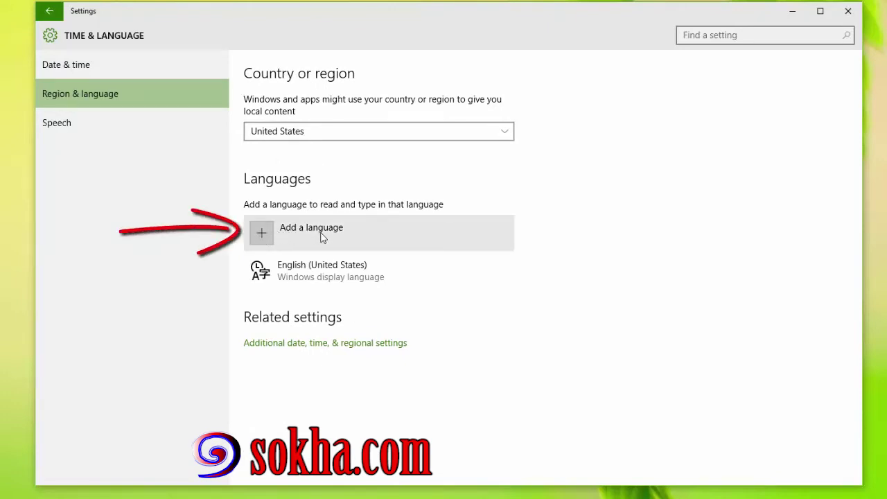
Add Khmer to the Windows languages and close the Settings window
left_click(267, 234)
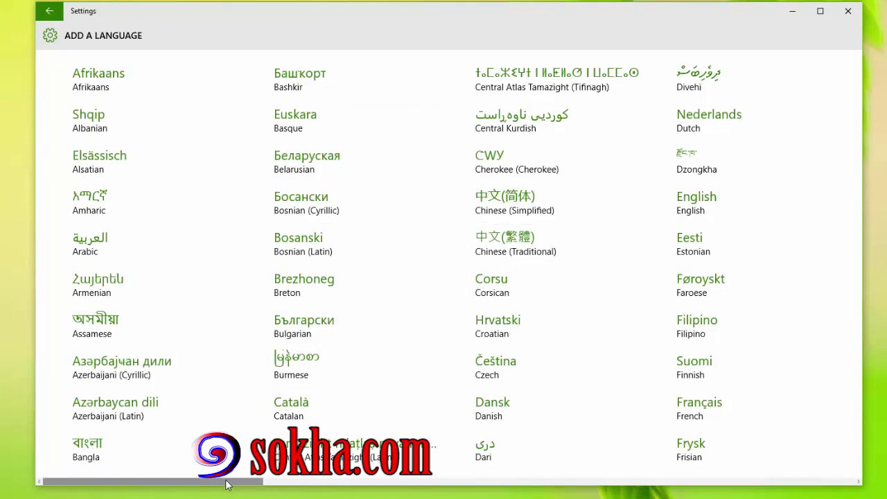
left_click_drag(227, 484, 451, 481)
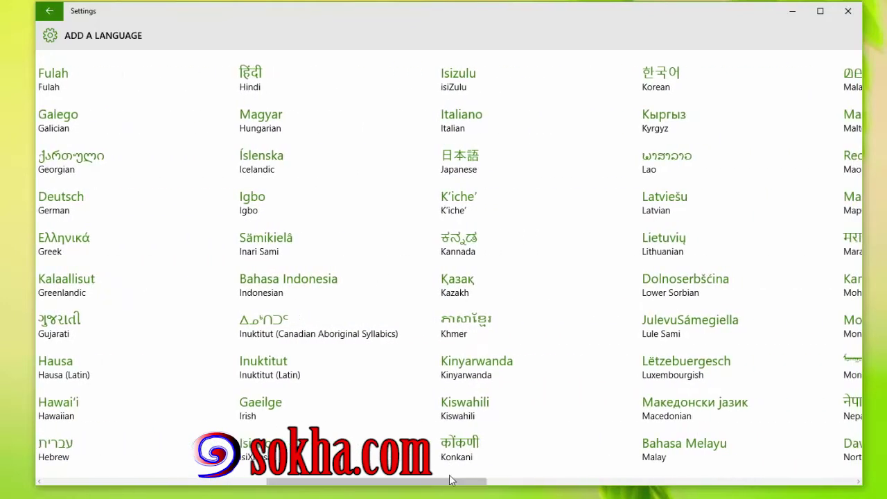
left_click(469, 327)
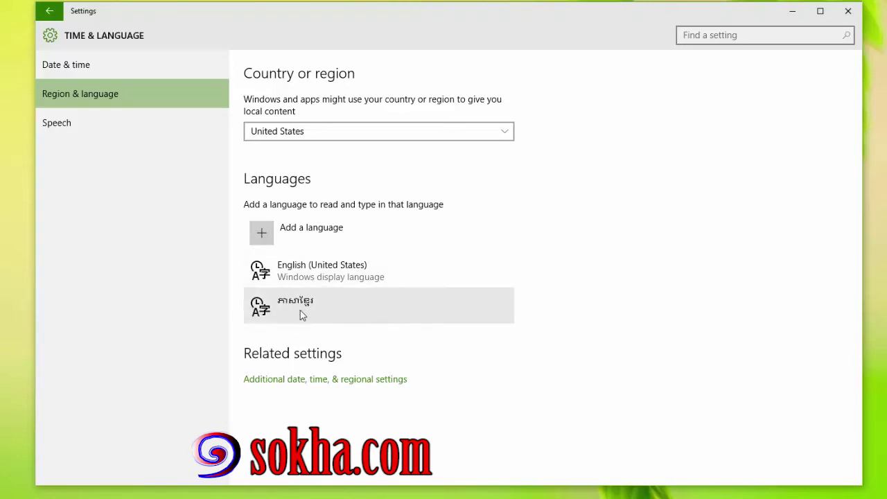
left_click(849, 12)
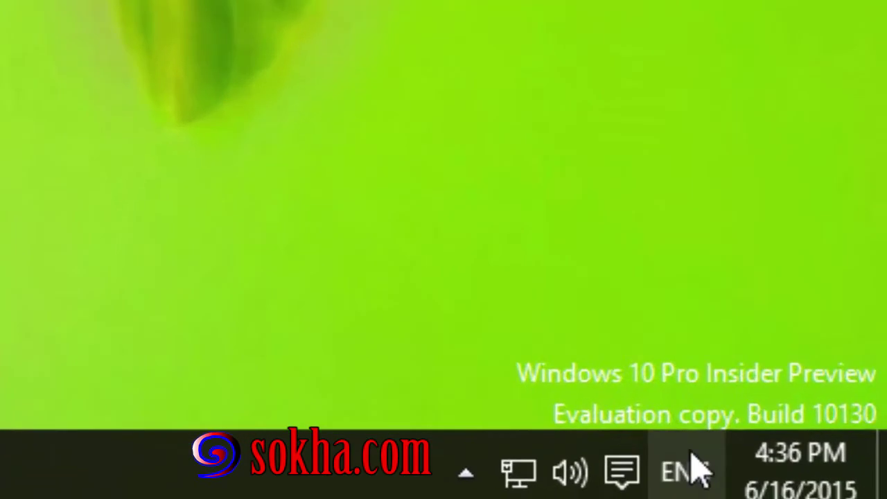
Switch the input method to the Khmer keyboard
mouse_move(846, 495)
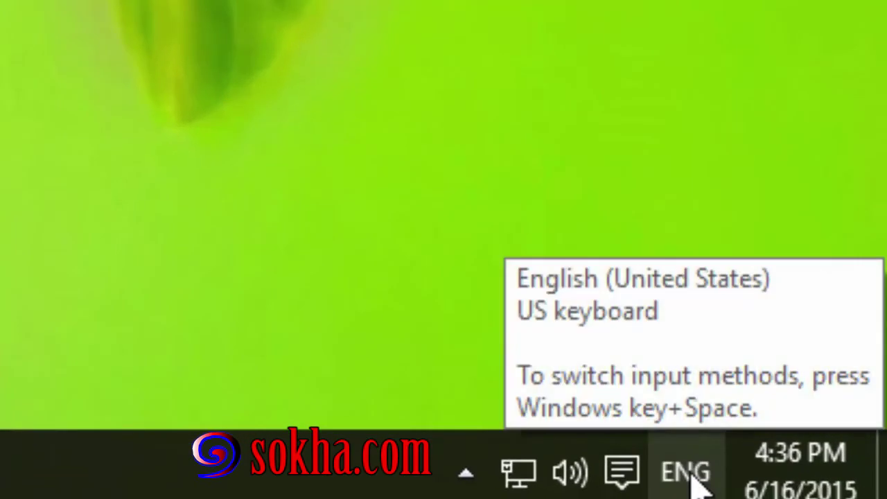
left_click(699, 486)
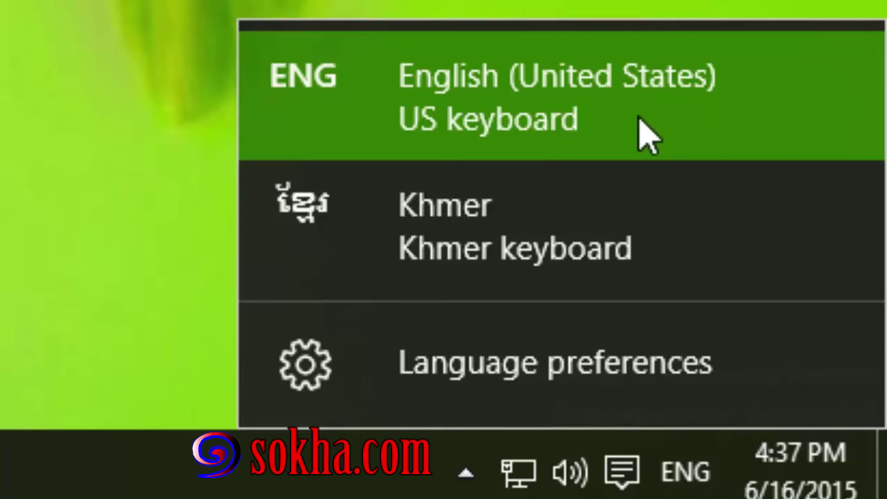
left_click(486, 235)
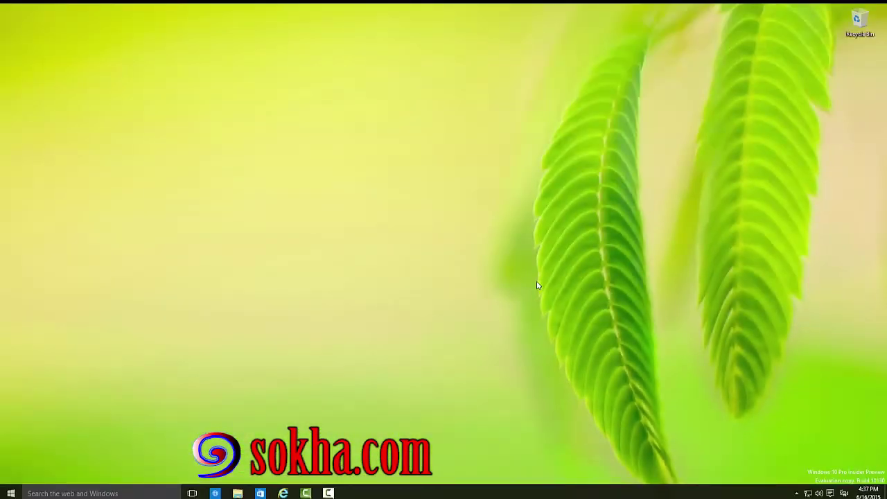
Launch WordPad and write "ខ្មែរក្រហម" at font size 72, followed by a new line
key("super+r")
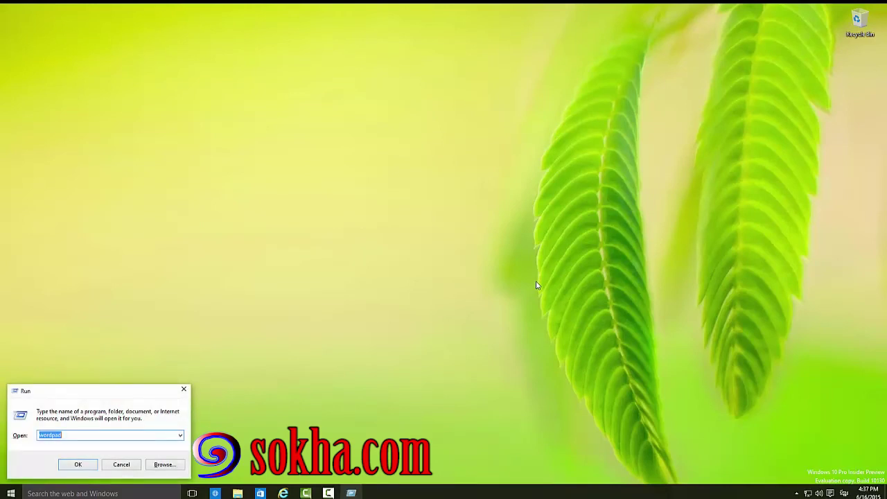
key("Return")
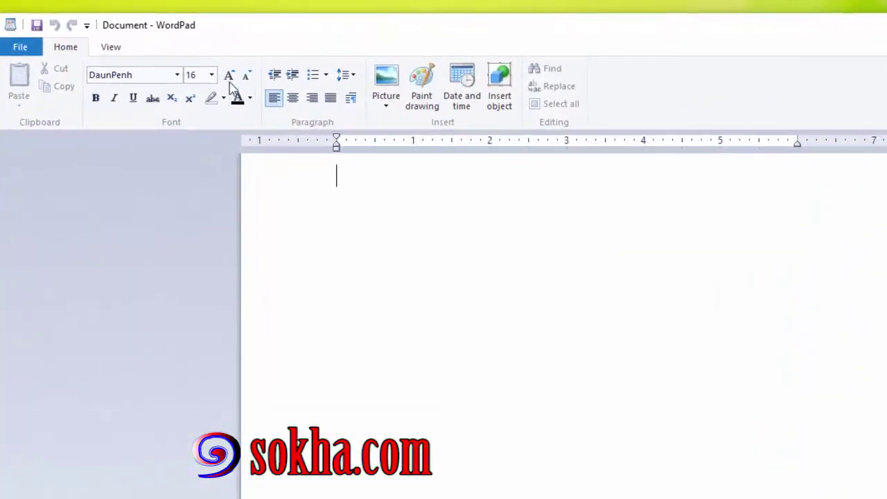
left_click(212, 75)
left_click(199, 298)
type("ខ្ញែរក្រហម")
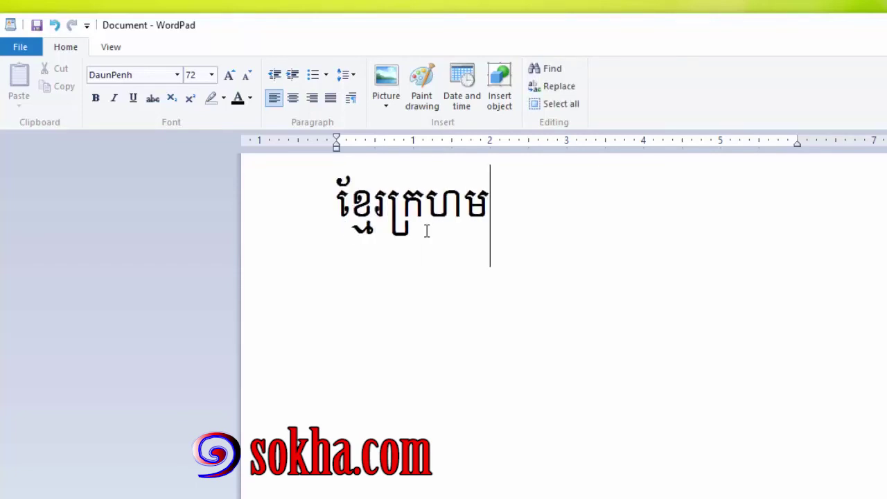
key("Return")
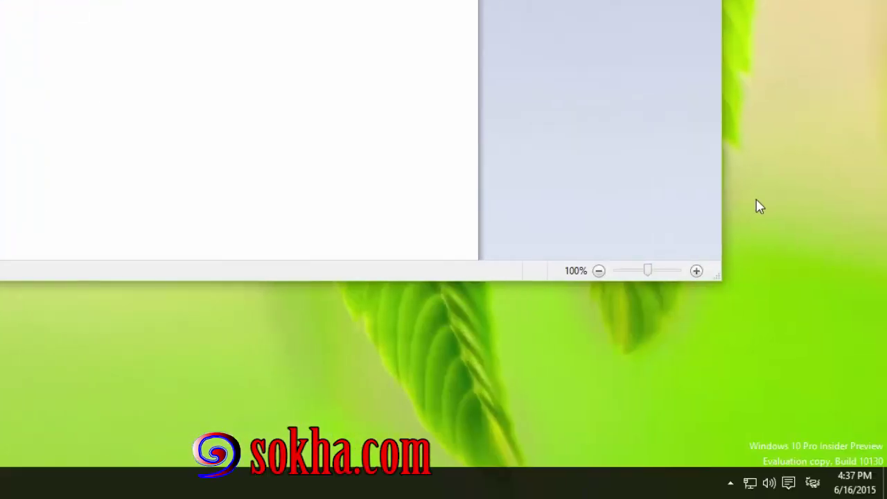
Switch the input method to English (United States) US keyboard and write "English" on the second line
left_click(813, 483)
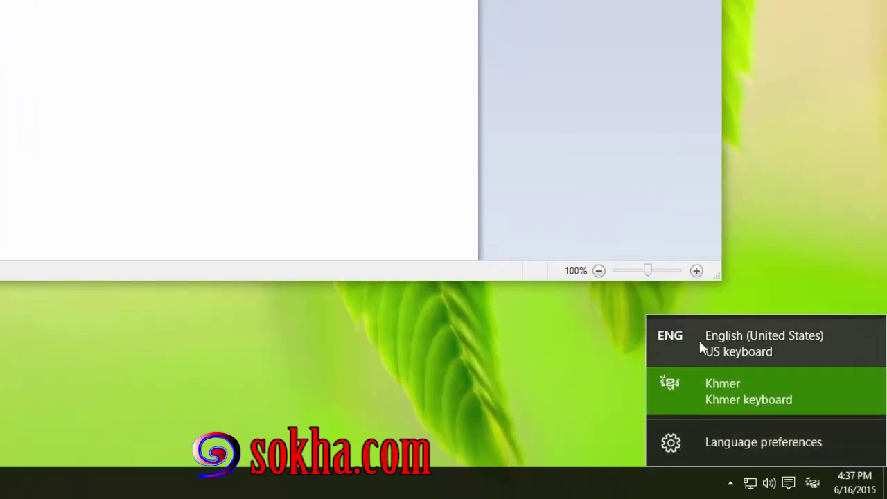
left_click(768, 349)
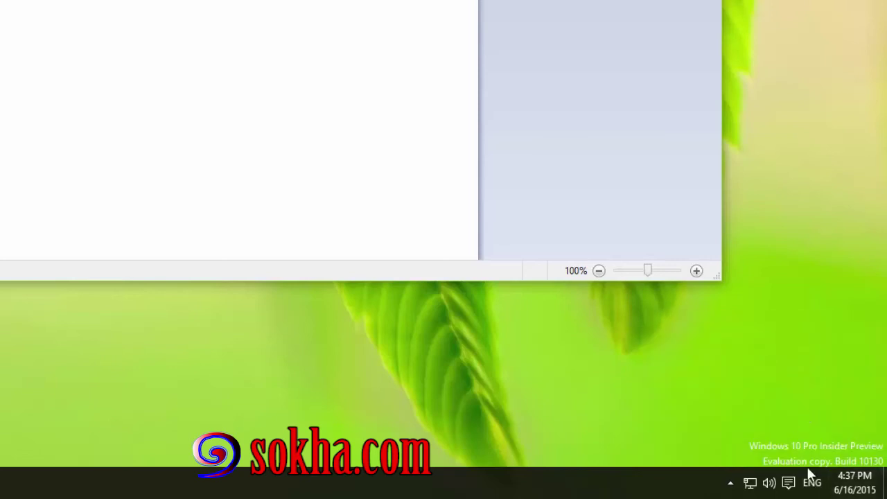
mouse_move(820, 490)
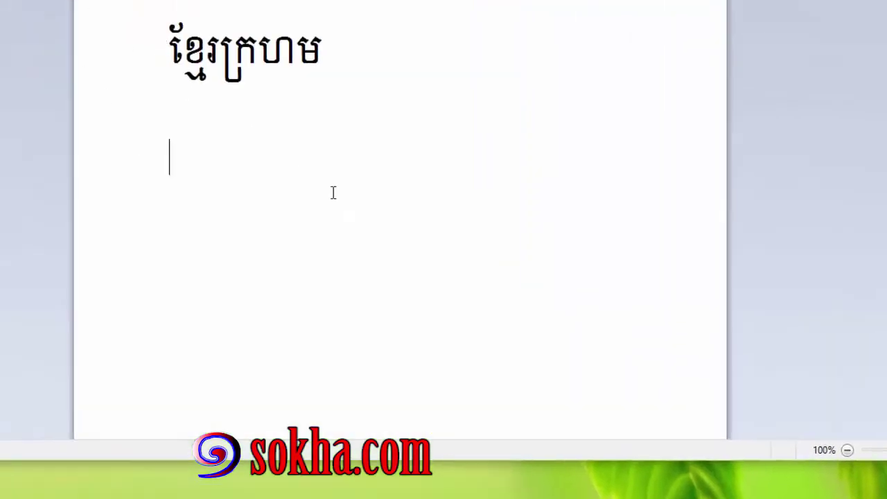
type("English")
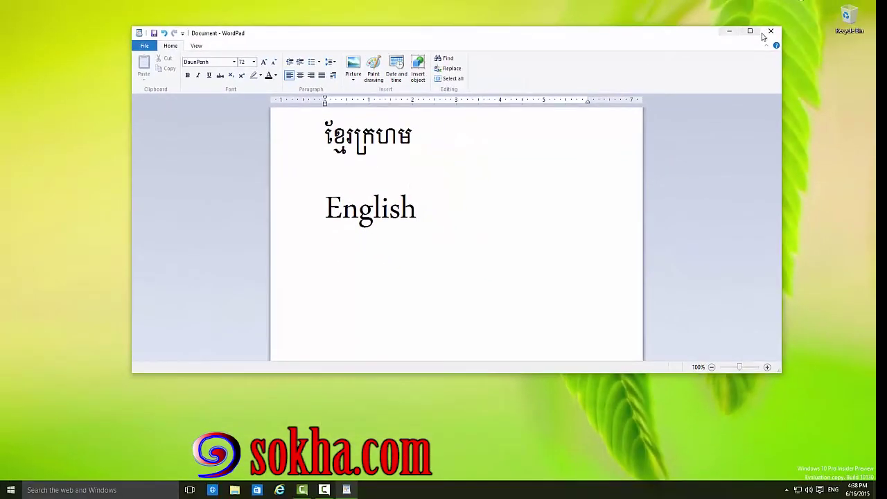
Close the WordPad document without saving it
left_click(770, 31)
left_click(474, 206)
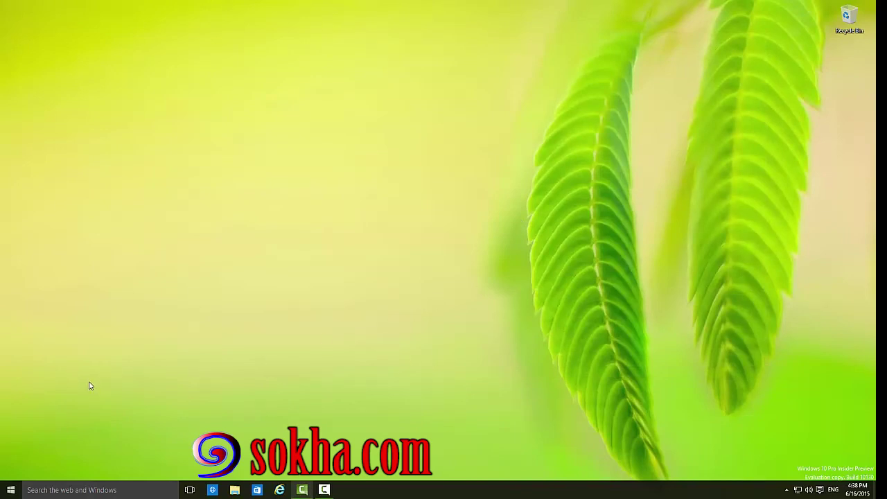
View the Start menu and open the Cortana and search settings
left_click(11, 490)
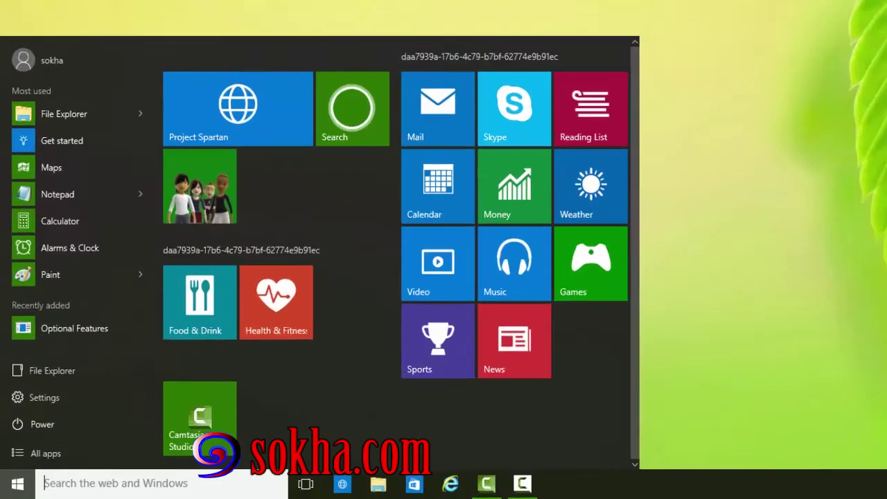
left_click(28, 436)
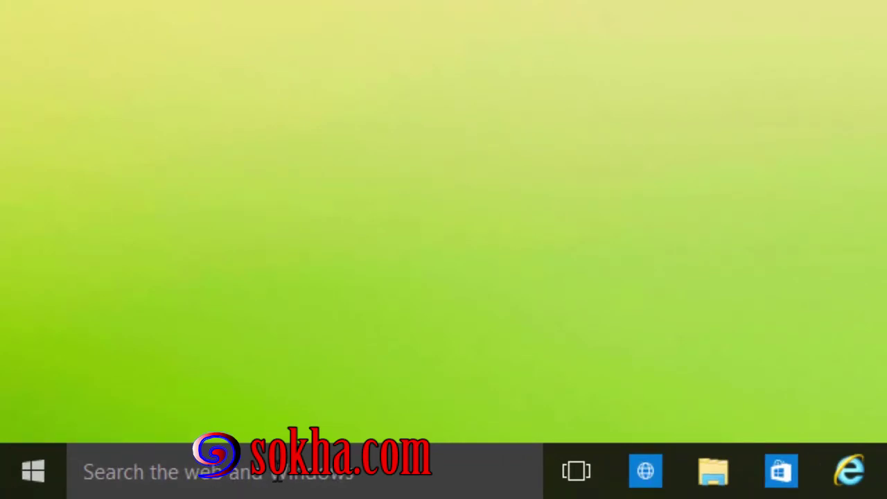
key("super+s")
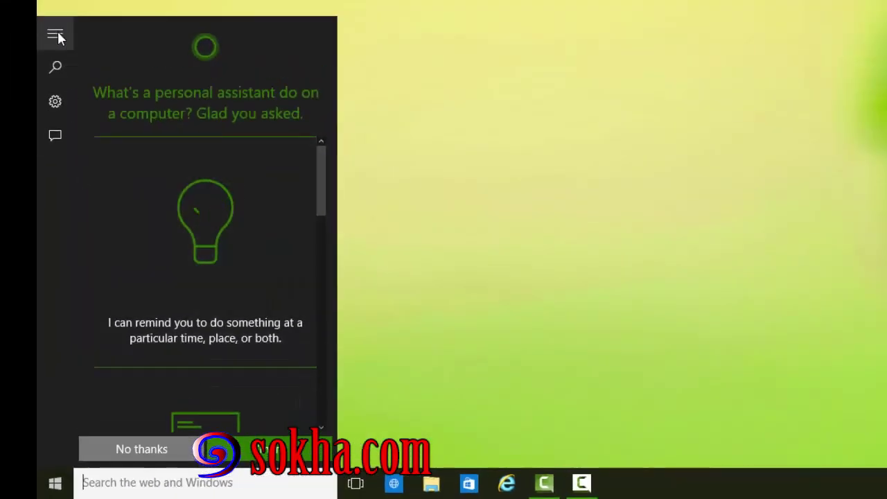
left_click(57, 103)
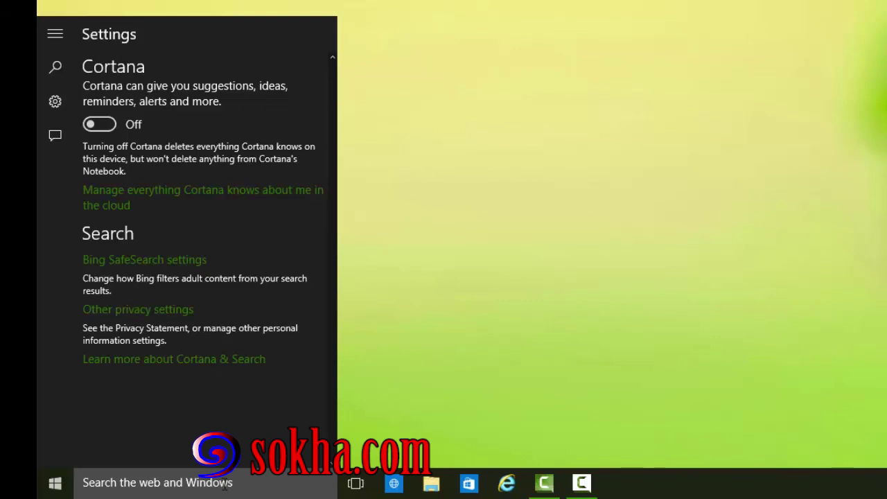
Search Windows for "control panel" and view the Settings app from the results before closing it
left_click(246, 481)
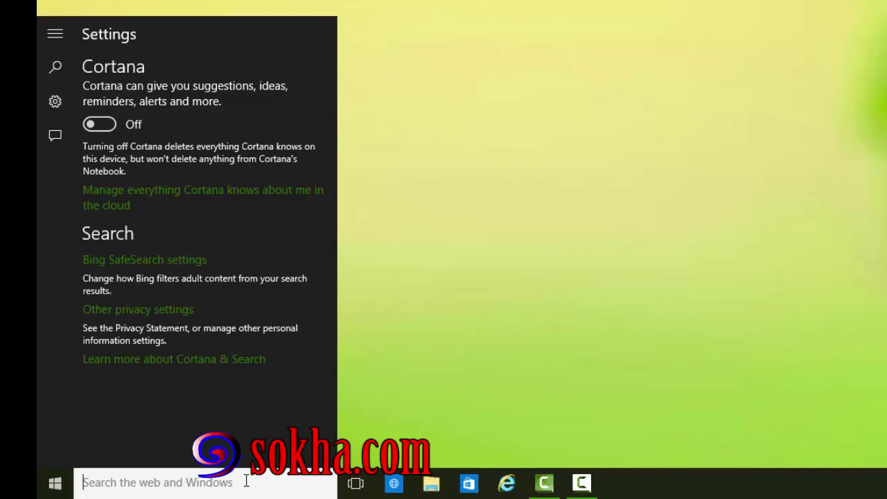
type("control pane")
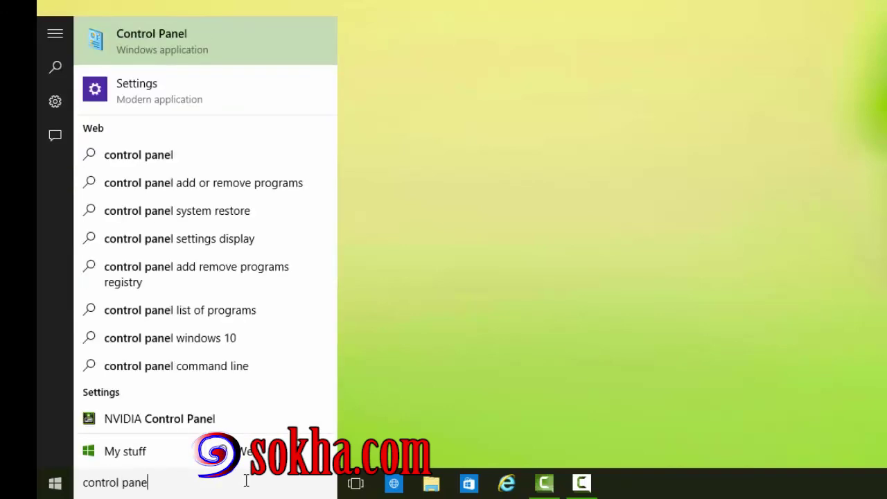
type("l")
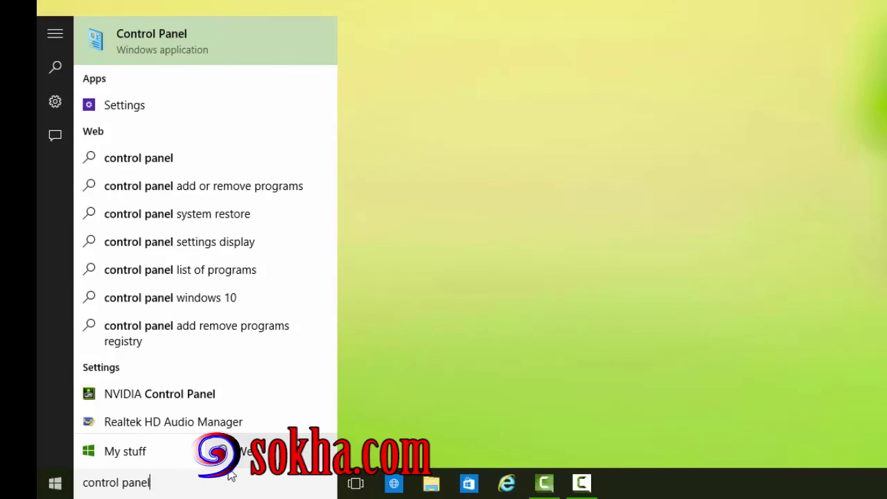
left_click(129, 109)
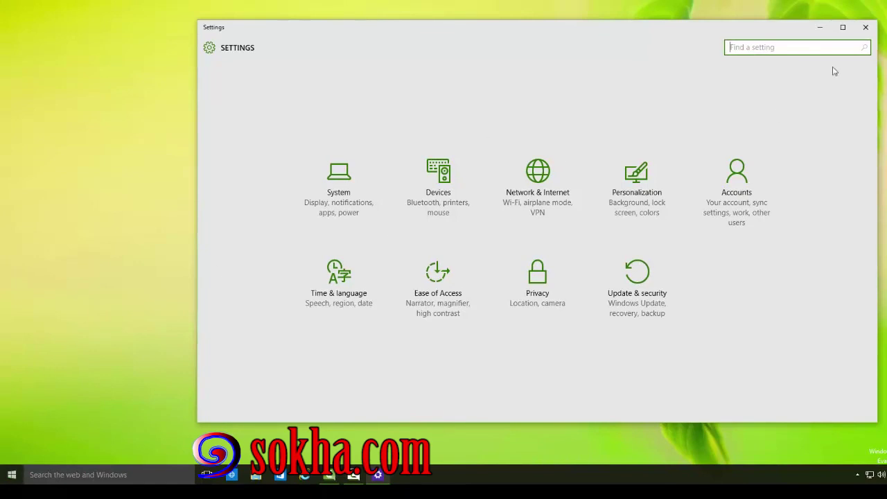
left_click(866, 28)
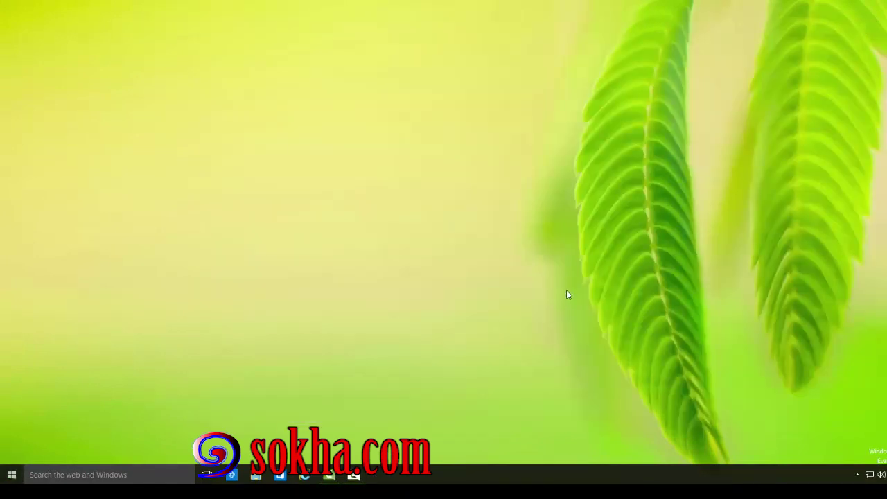